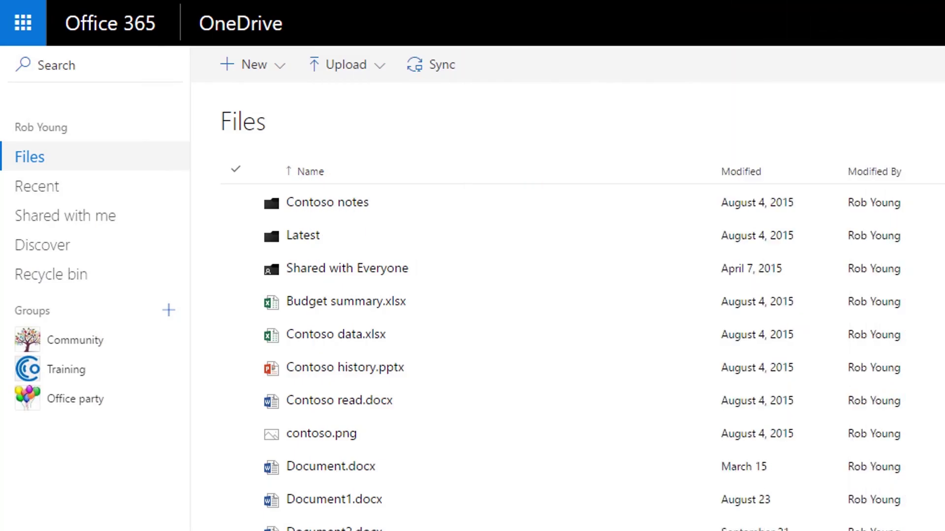
- Open the Office 365 app launcher from the OneDrive Files page
click(23, 27)
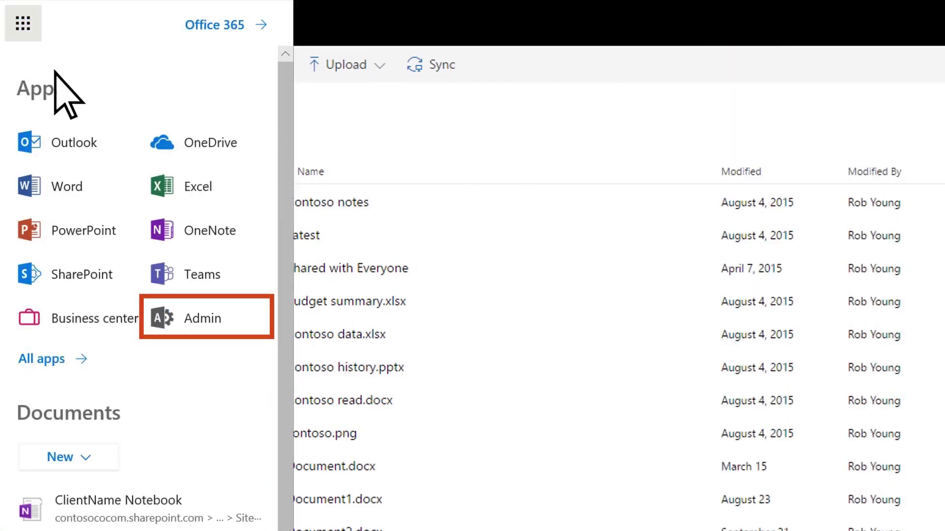
- Launch Admin center and search Home for 'group', then for a user, opening their details
click(193, 330)
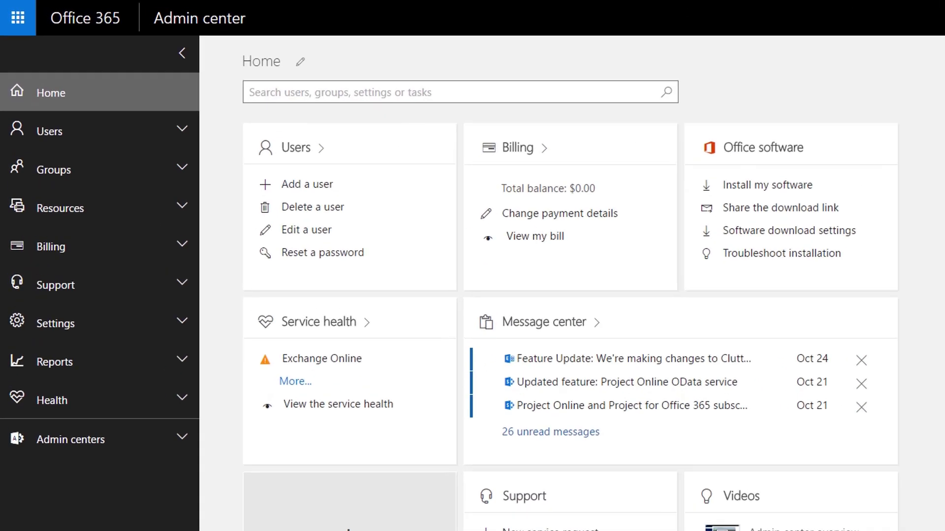
click(295, 77)
text(group)
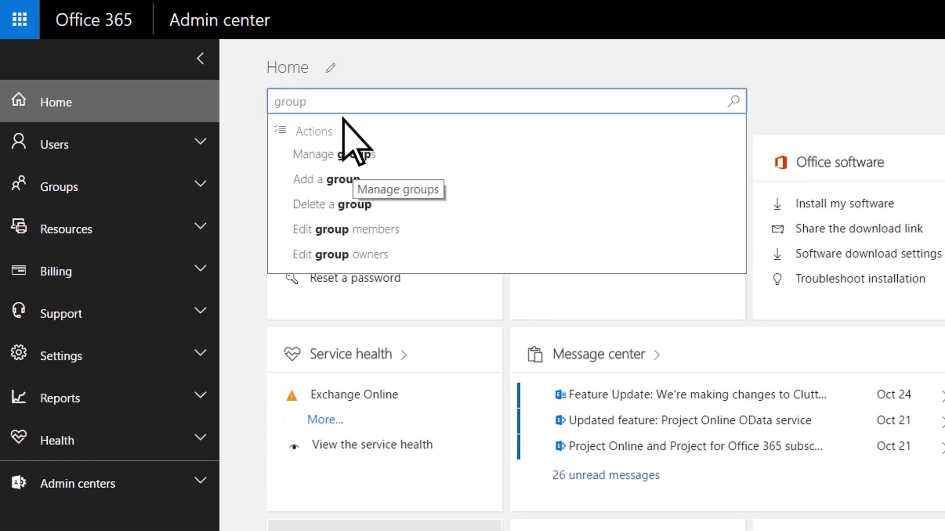
key(BackSpace)
key(BackSpace)
key(BackSpace)
key(BackSpace)
key(BackSpace)
text(alex)
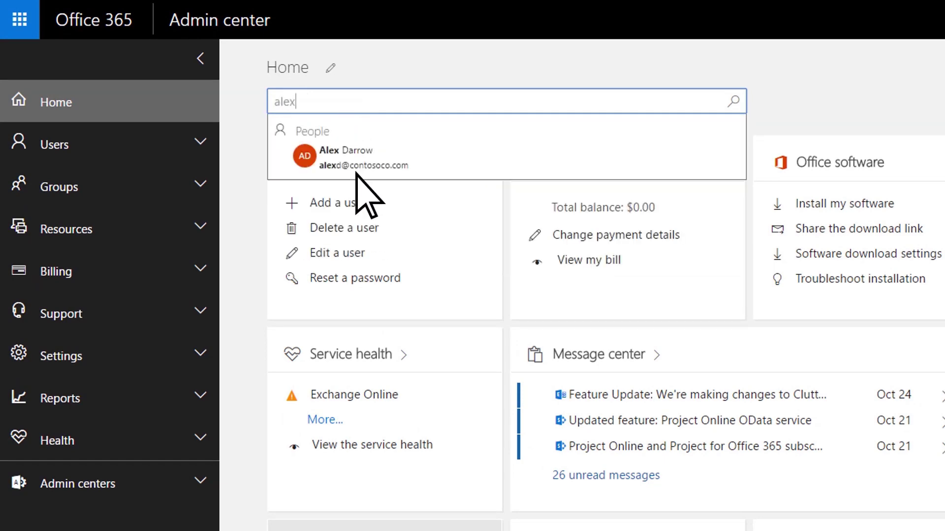
click(355, 159)
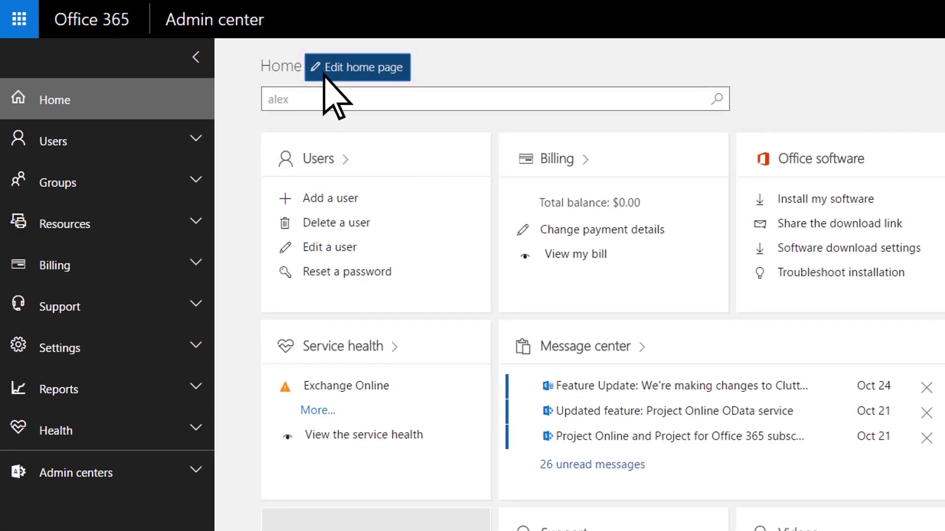
- Move the Support card to top-left, add an Active users card, and save the Home layout
click(324, 74)
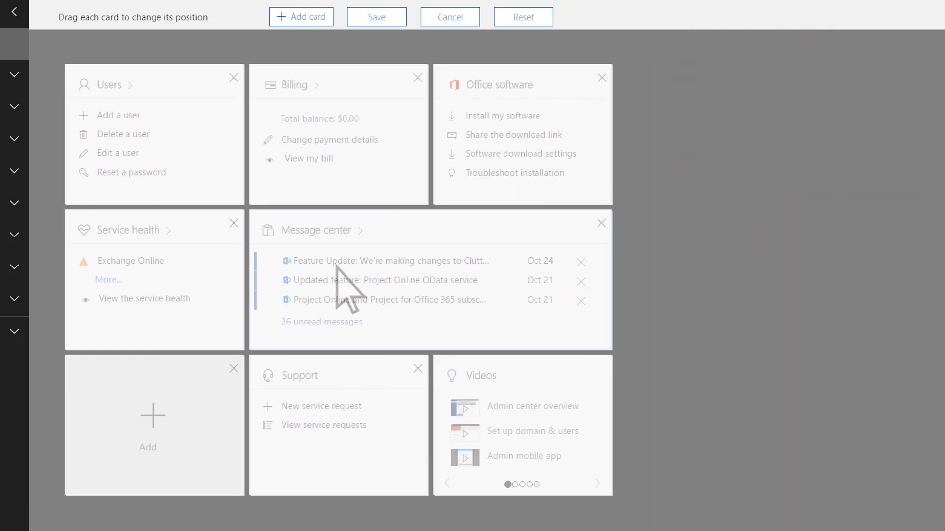
mouse_move(344, 369)
mouse_down()
mouse_move(270, 303)
mouse_move(134, 95)
mouse_up()
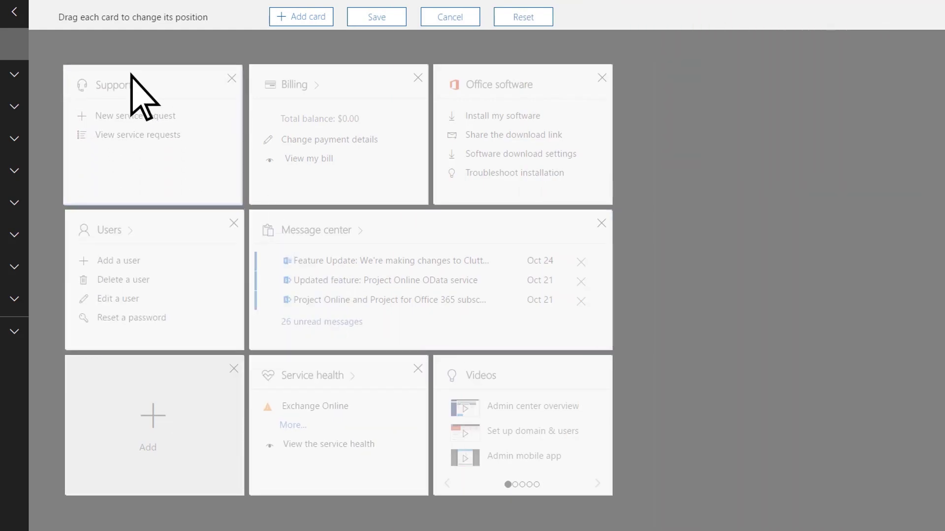
click(308, 20)
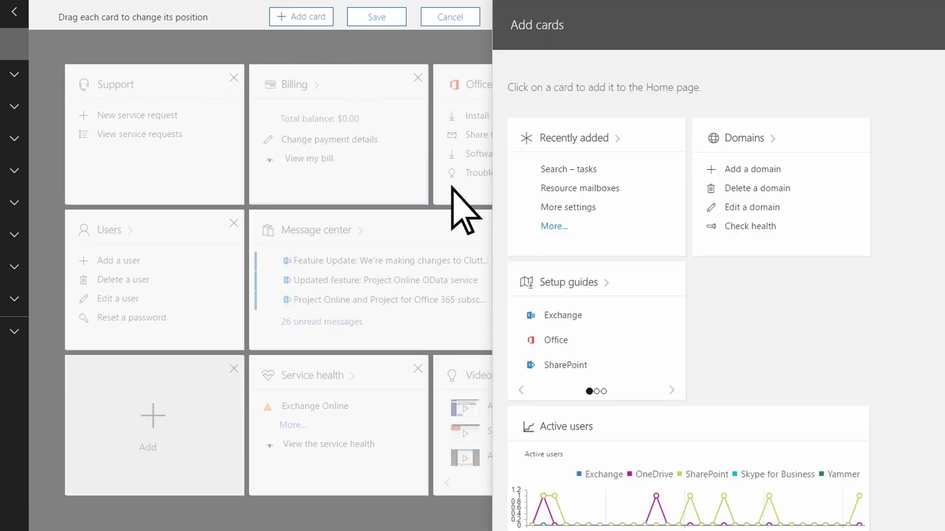
click(610, 420)
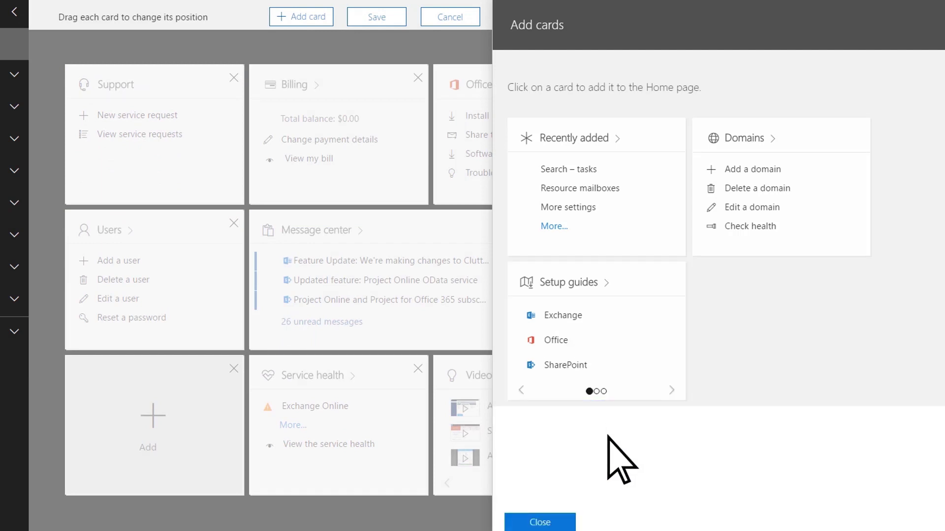
click(561, 524)
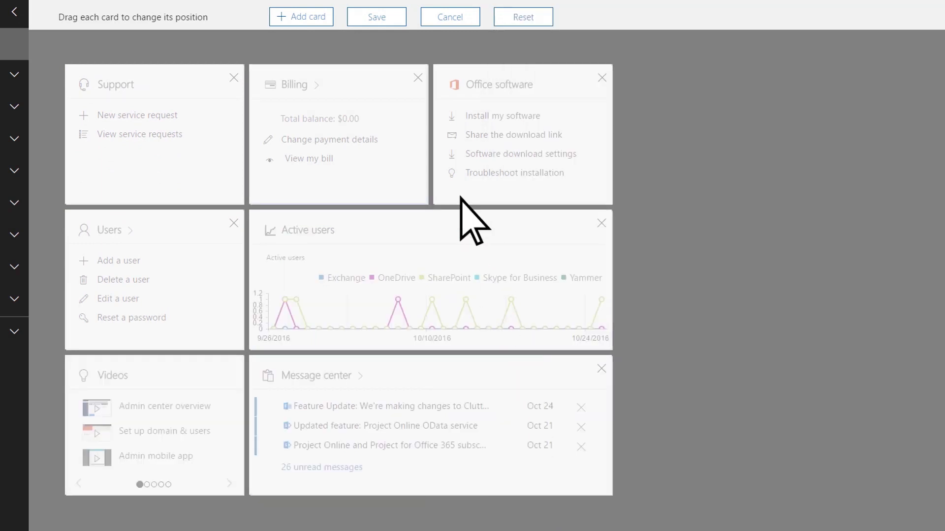
click(374, 20)
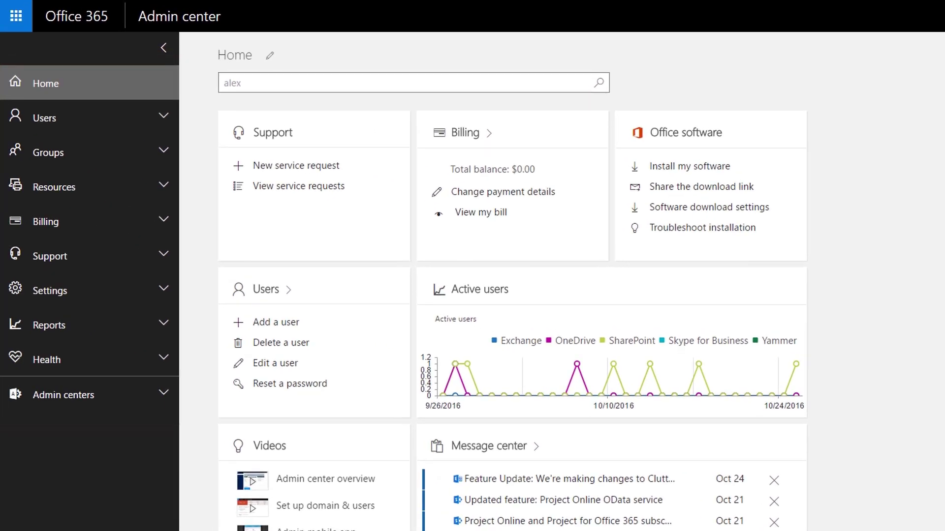
click(163, 49)
- Visit Users > Active users, Contacts, Deleted users and Data migration, then expand Groups
click(22, 47)
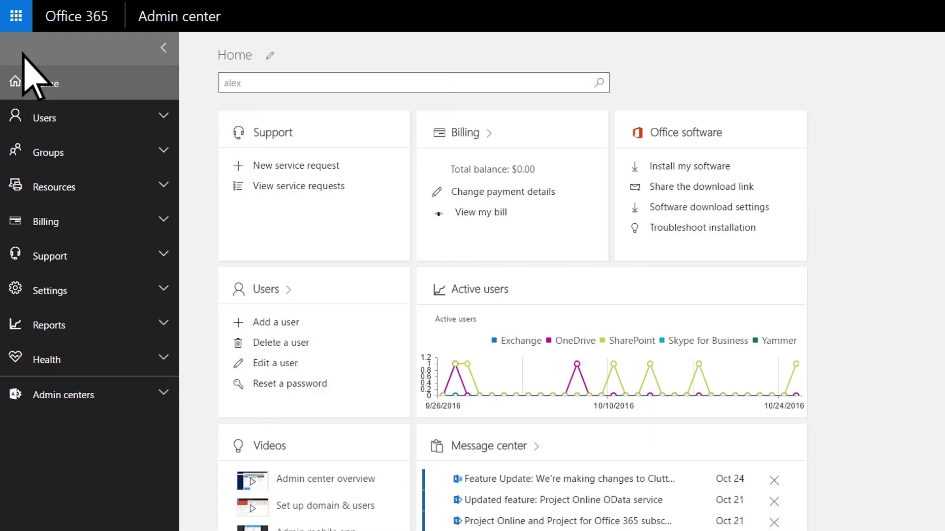
click(93, 123)
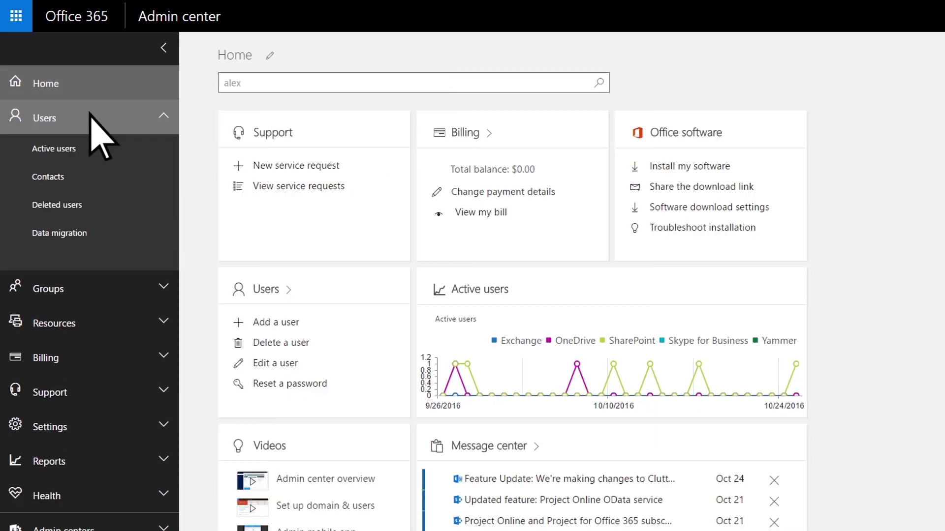
click(99, 147)
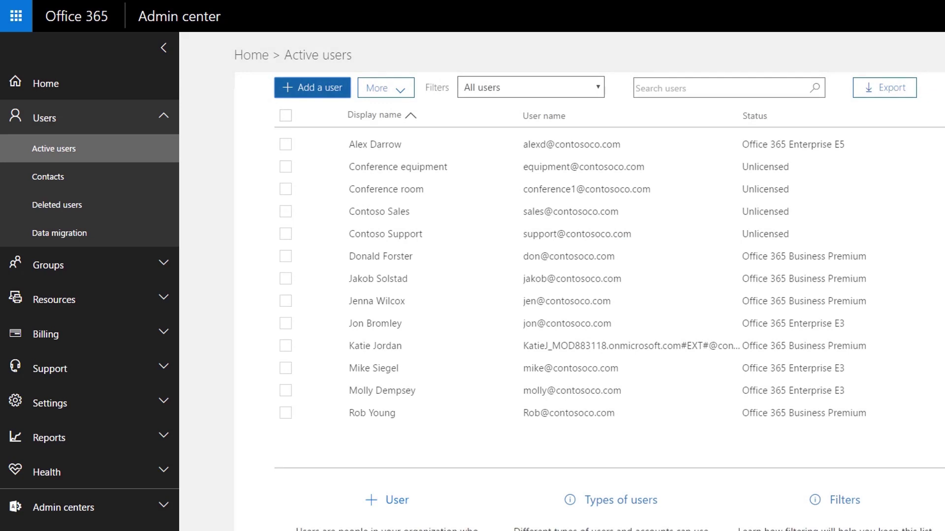
click(101, 176)
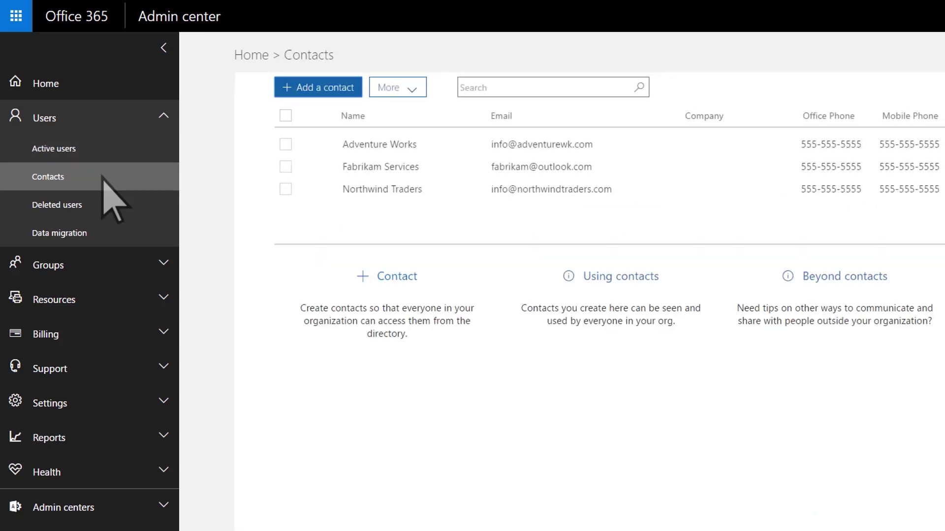
click(104, 204)
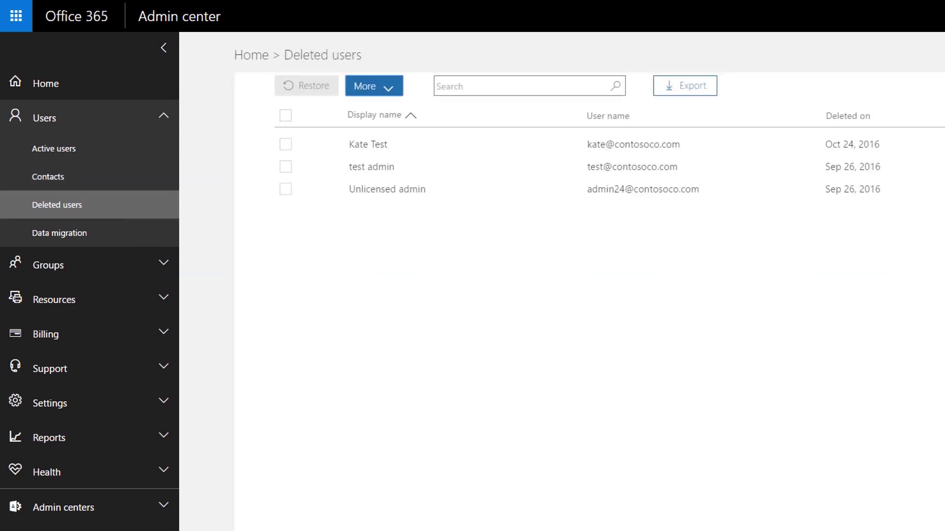
click(110, 236)
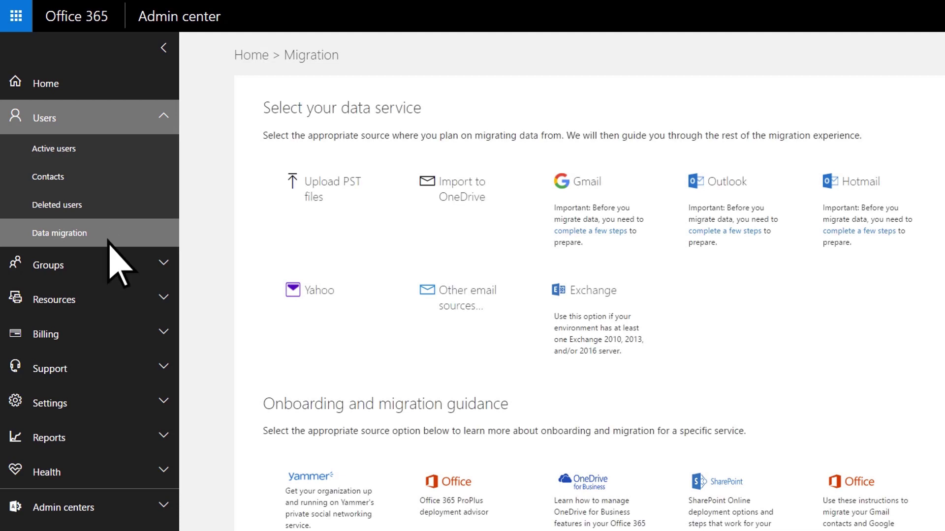
click(104, 265)
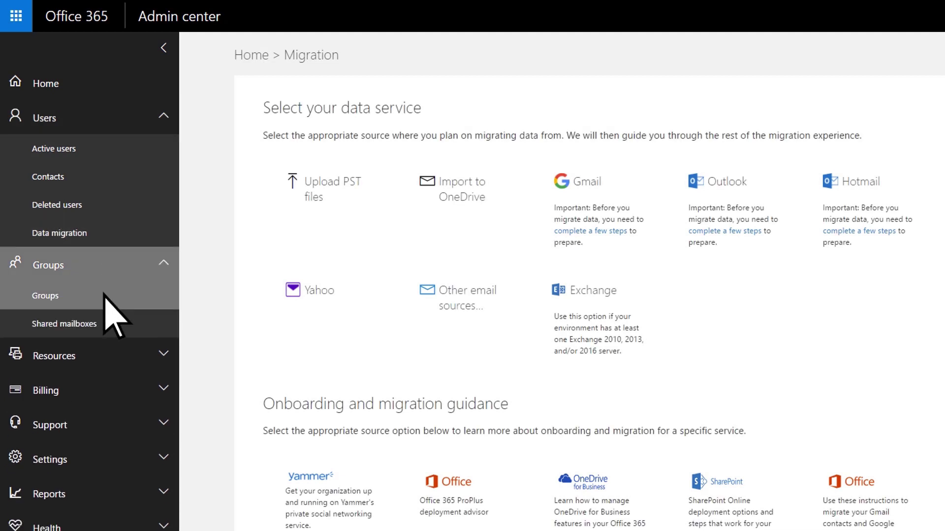
- Visit Groups, Shared mailboxes and Rooms & equipment, then open Resources > Sites
click(105, 295)
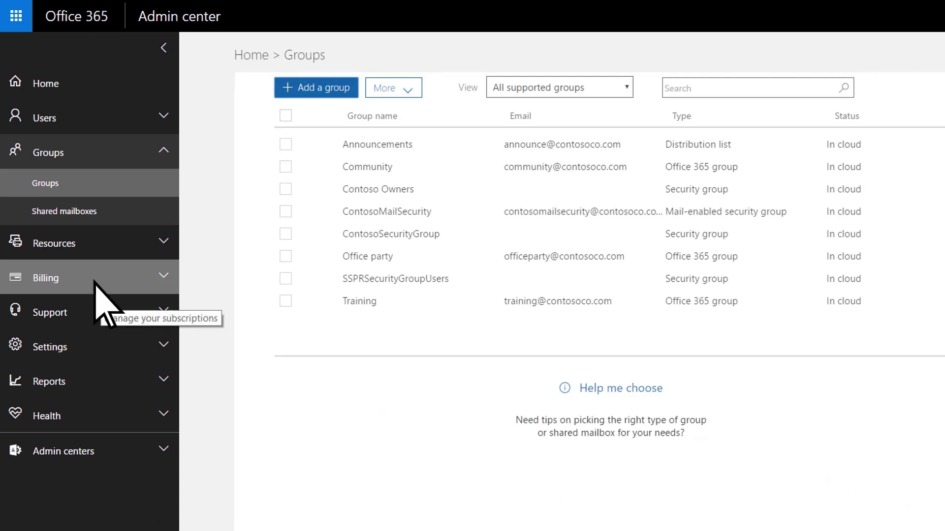
click(74, 219)
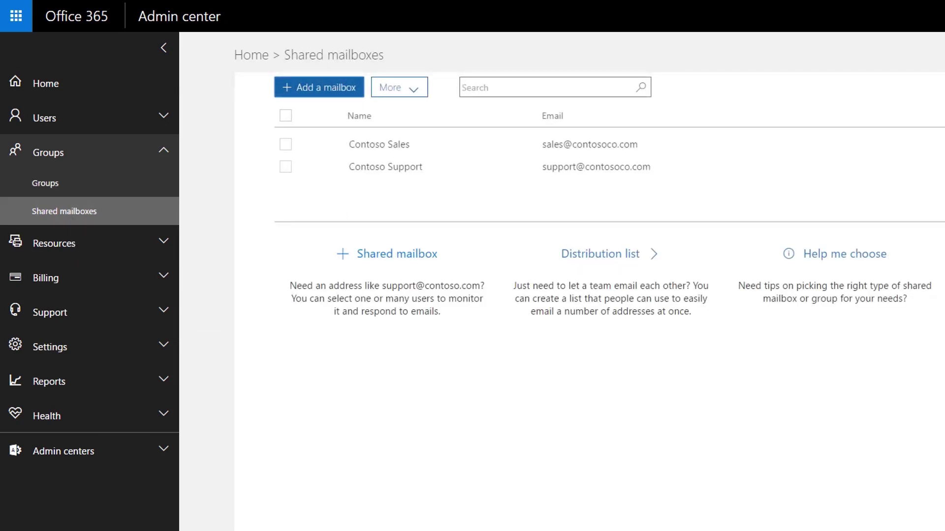
click(89, 246)
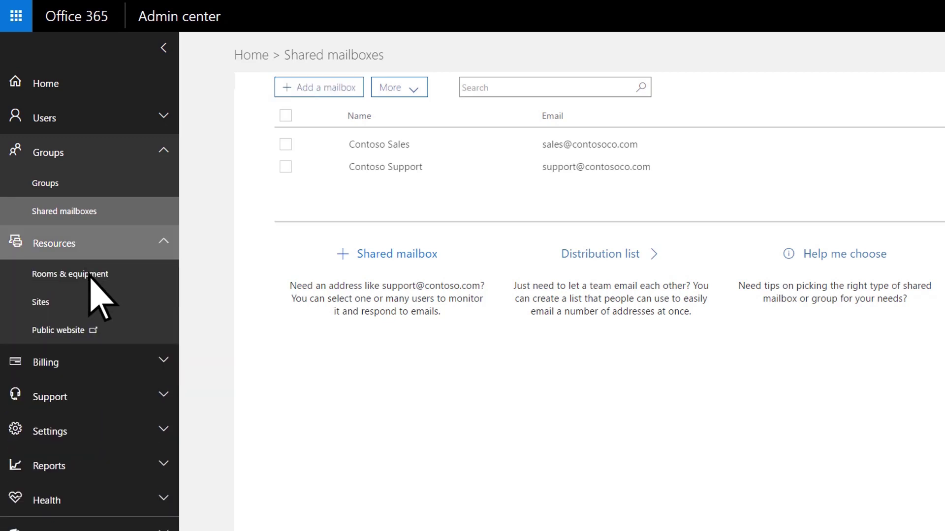
click(91, 276)
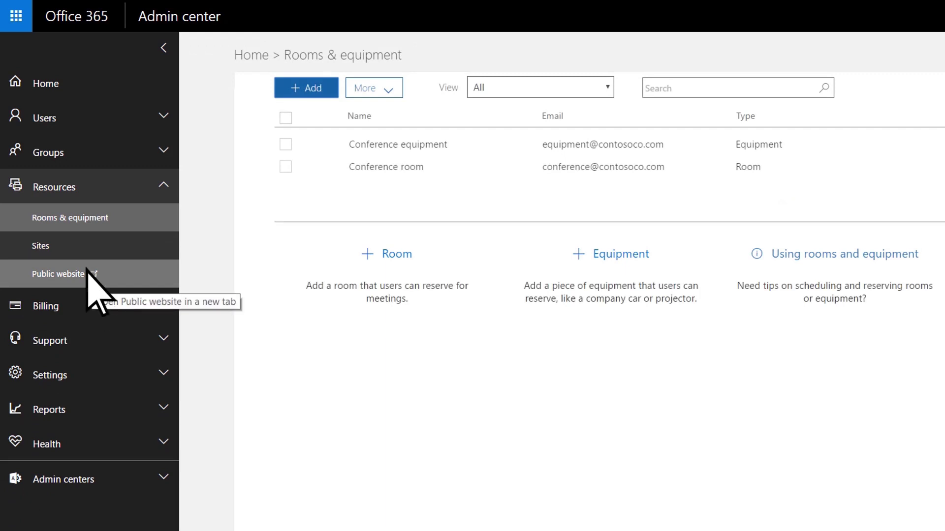
click(93, 249)
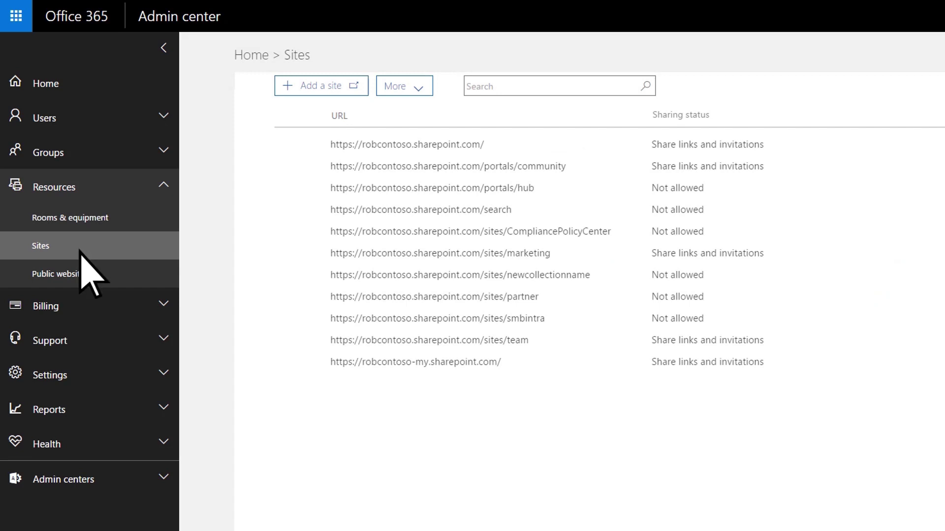
- Tour Billing's Subscriptions, Bills, Licenses and Purchase services pages, ending on Billing notifications
click(89, 307)
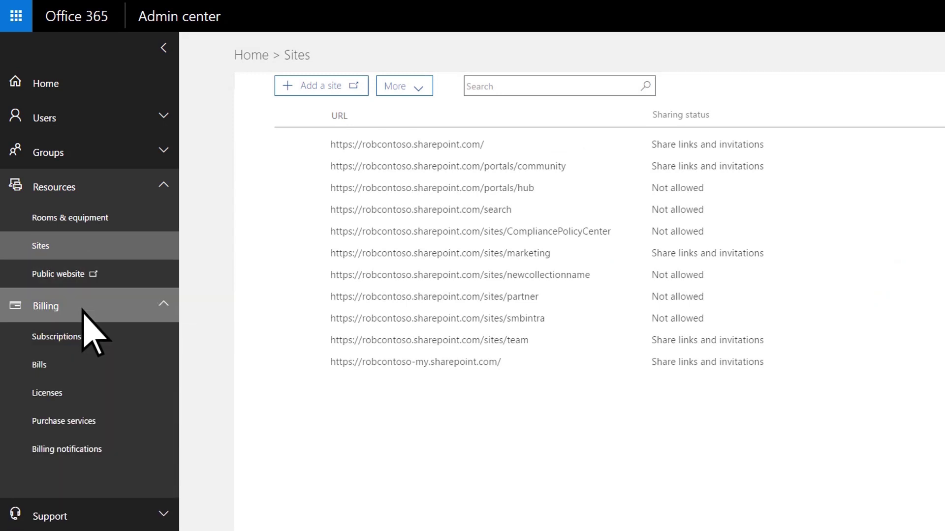
click(91, 340)
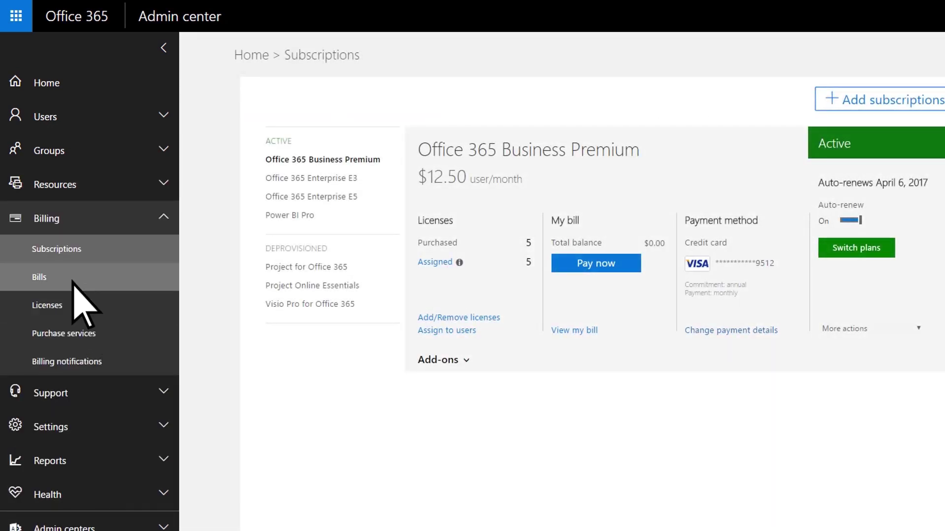
click(74, 281)
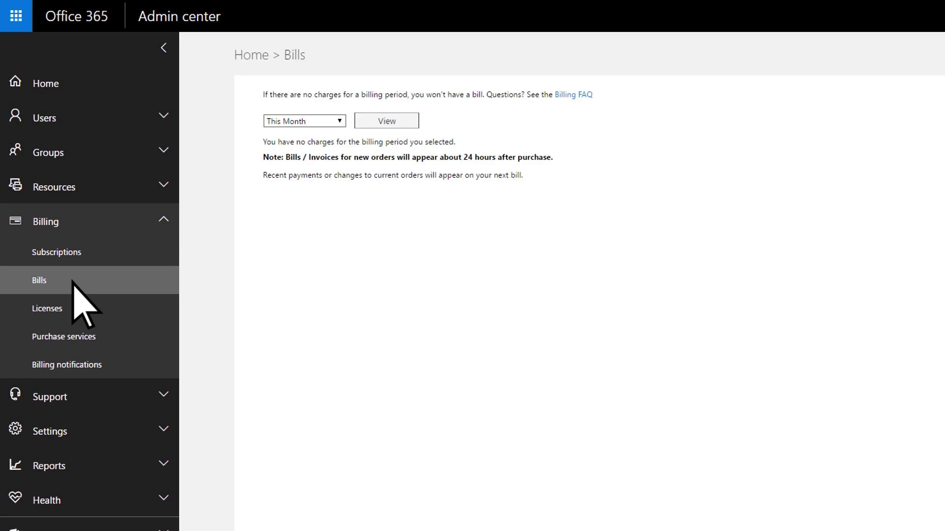
click(80, 309)
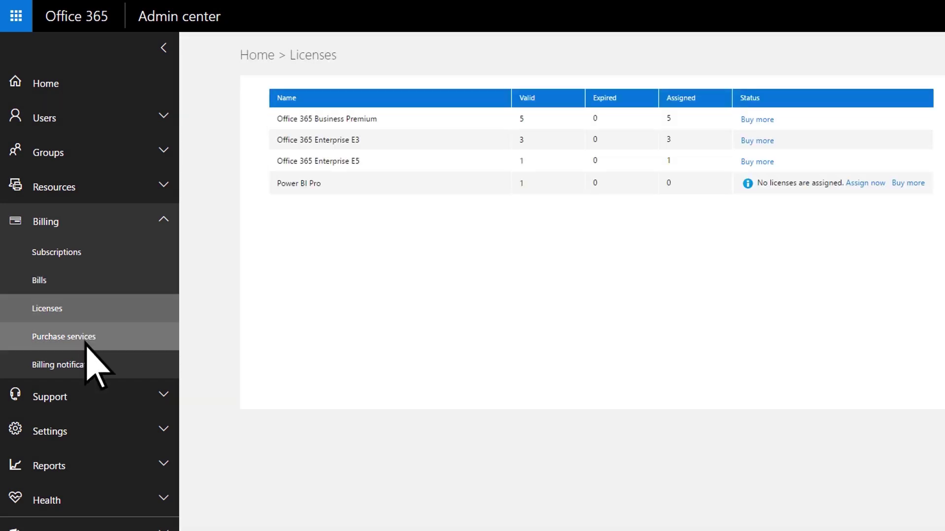
click(86, 342)
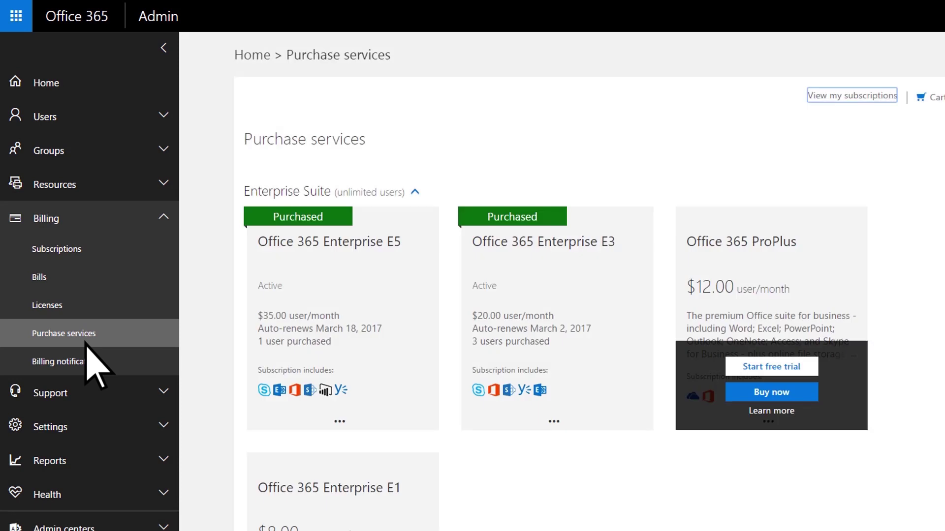
click(96, 396)
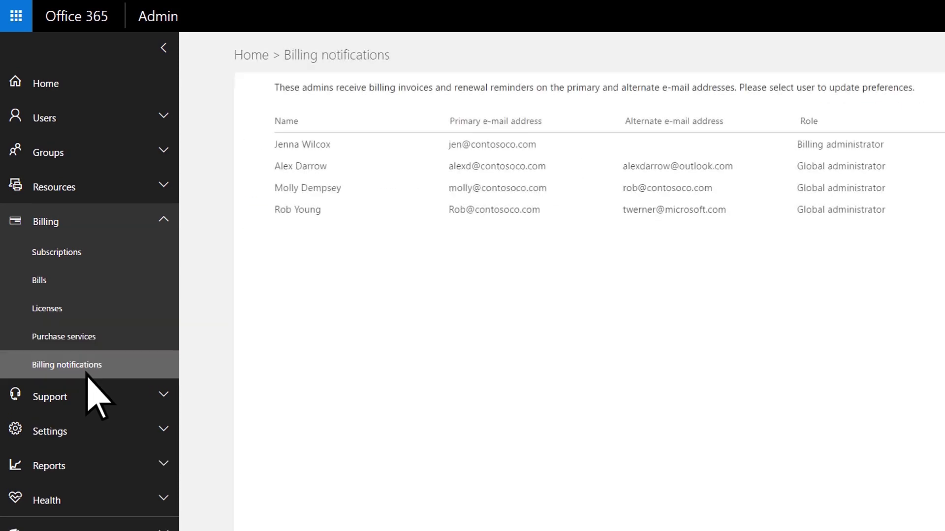
click(89, 396)
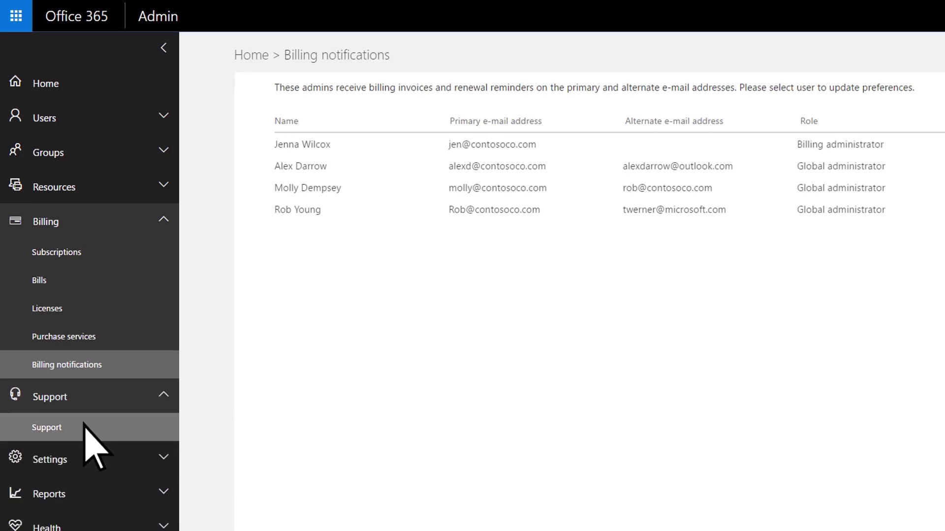
- Tour Settings: Services & add-ins, Security & privacy, Domains, Organization profile, then Partner relationships
click(89, 458)
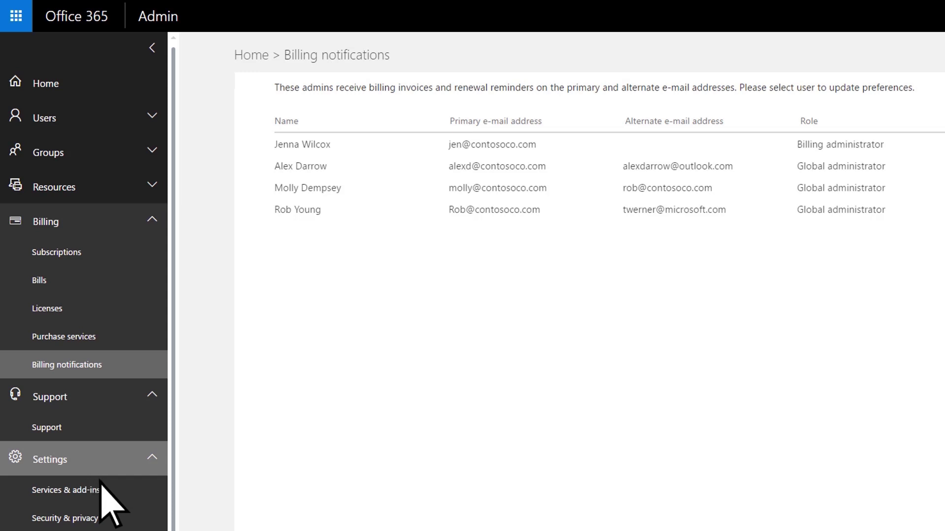
click(103, 490)
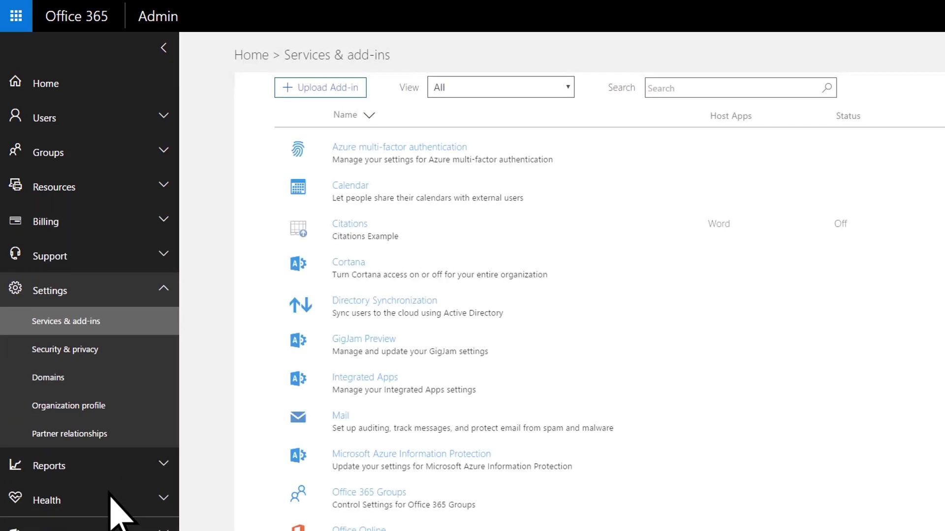
click(75, 359)
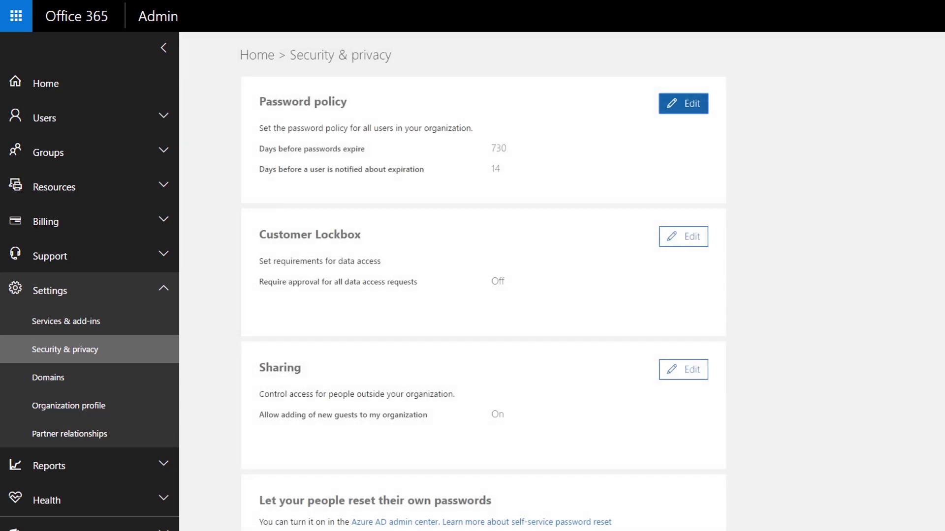
click(76, 382)
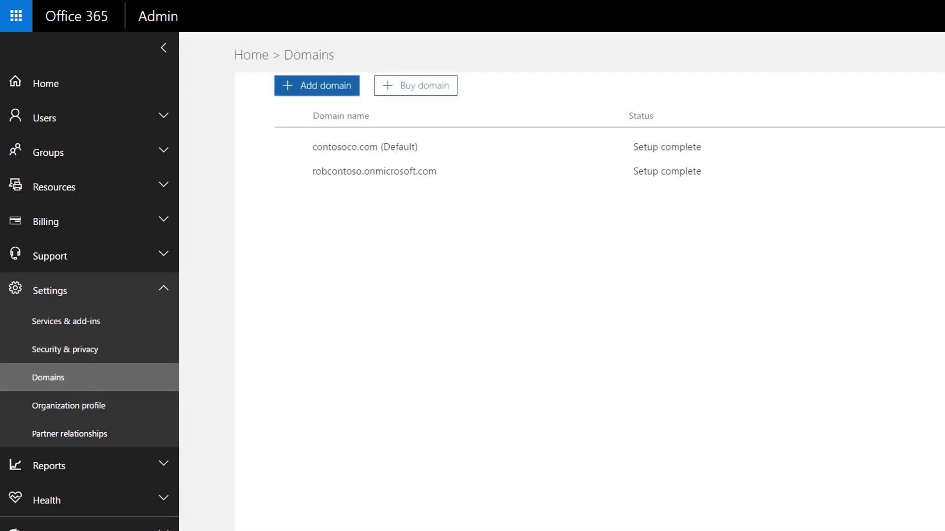
click(90, 413)
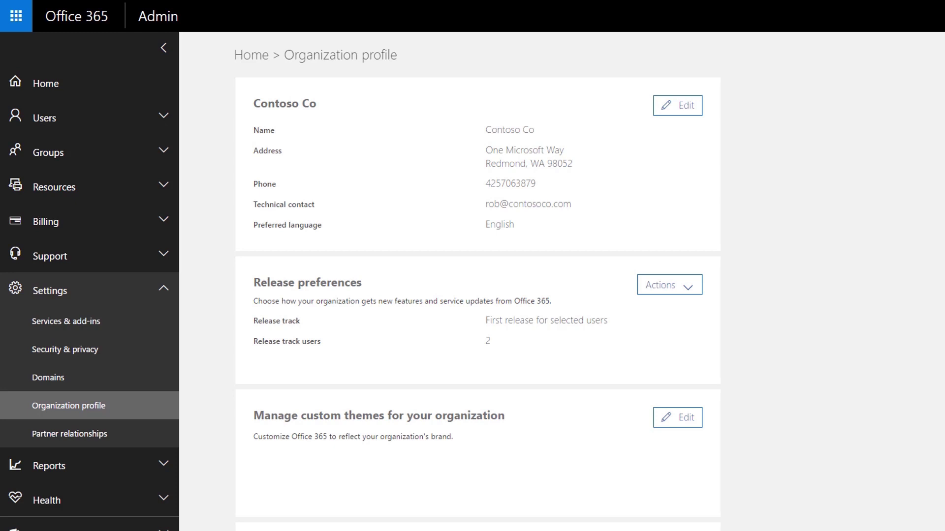
click(98, 438)
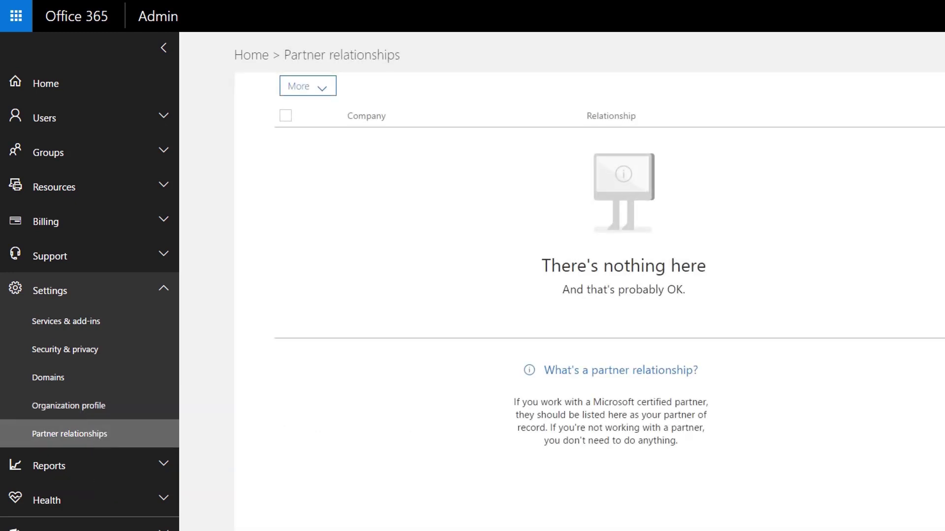
- View the Reports > Usage report, then the Security & compliance reports list
click(96, 468)
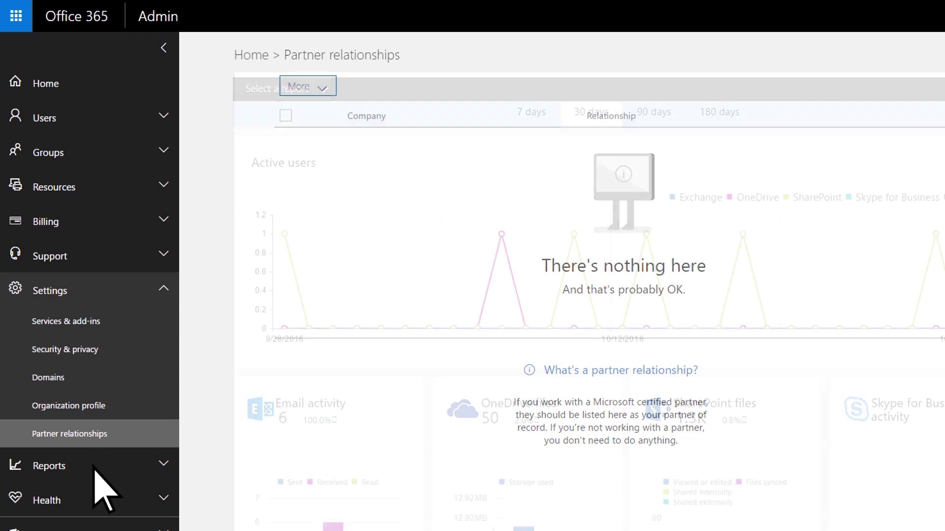
click(88, 496)
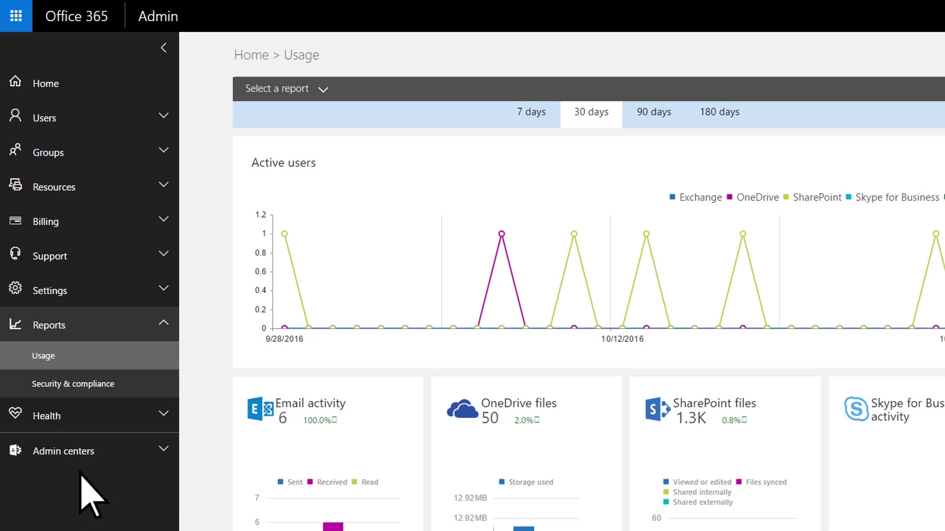
click(78, 388)
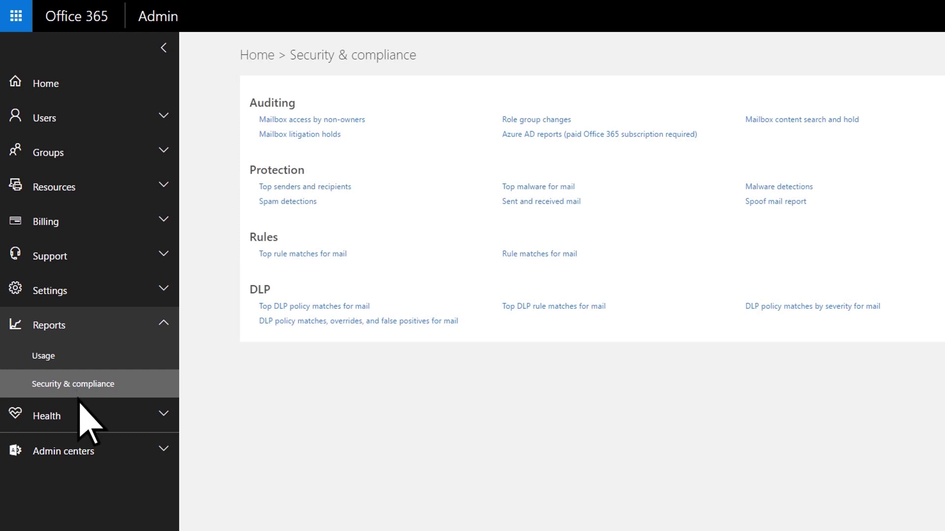
click(82, 416)
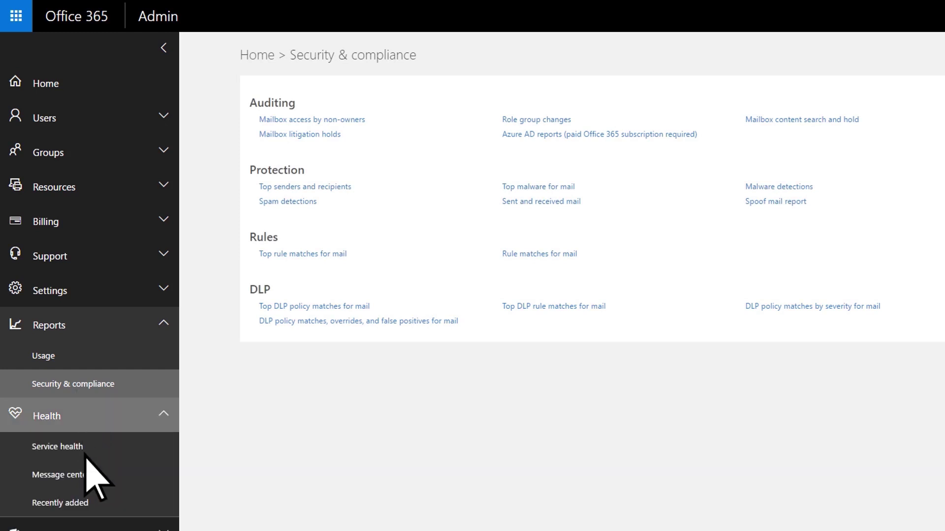
- Check Health > Service health, then open Message center and scroll through its messages
click(87, 448)
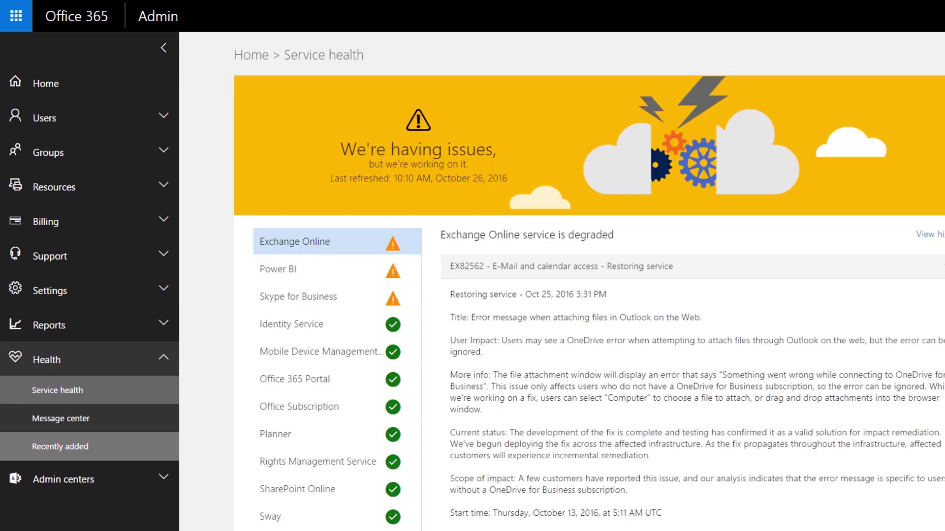
click(84, 428)
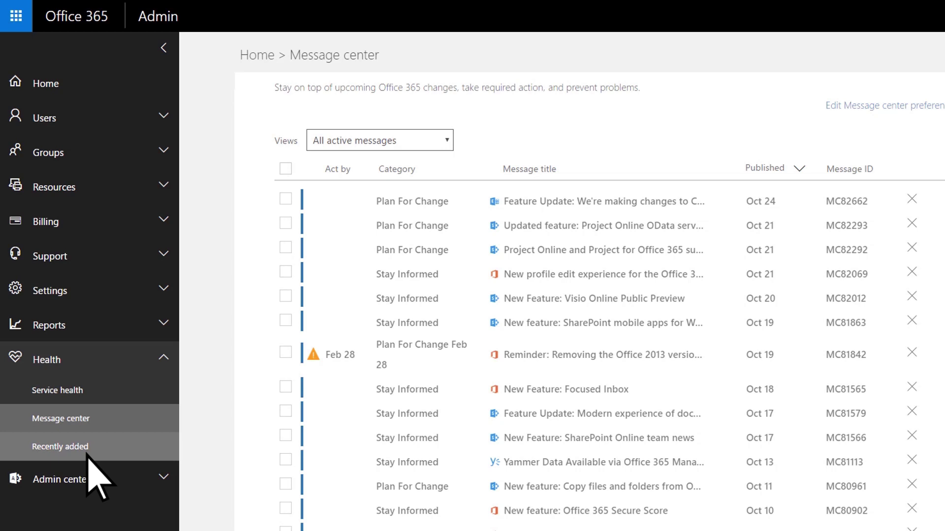
click(101, 480)
scroll(101, 480, down, 3)
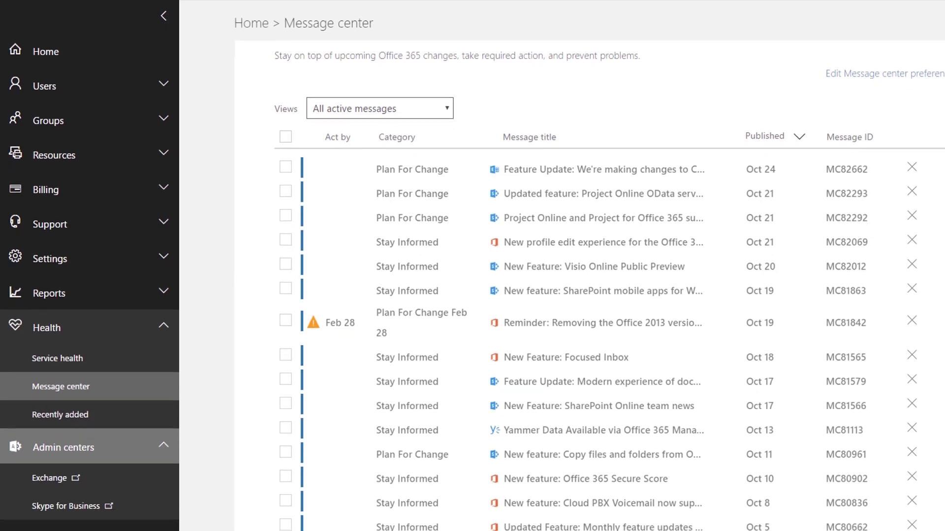